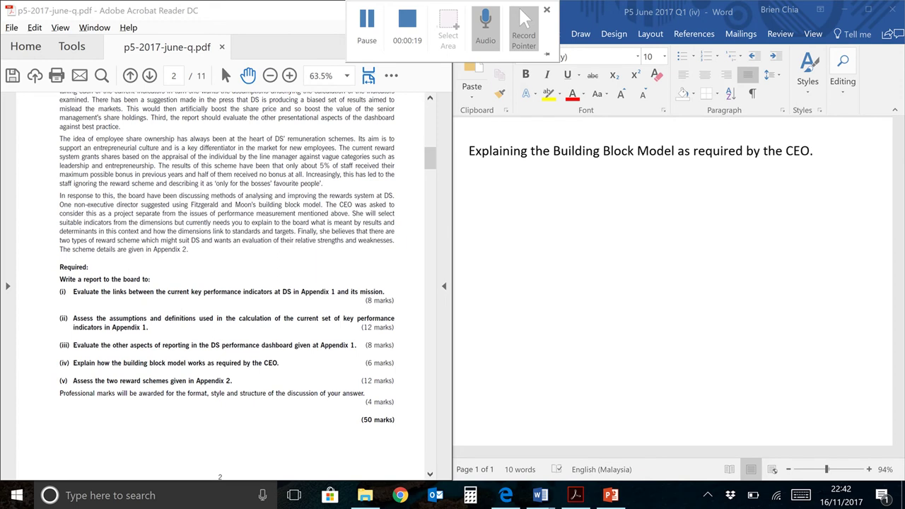
# - Highlight requirement (iv), on explaining how the building block model works, in yellow
pyautogui.moveTo(73, 363); pyautogui.dragTo(280, 363)
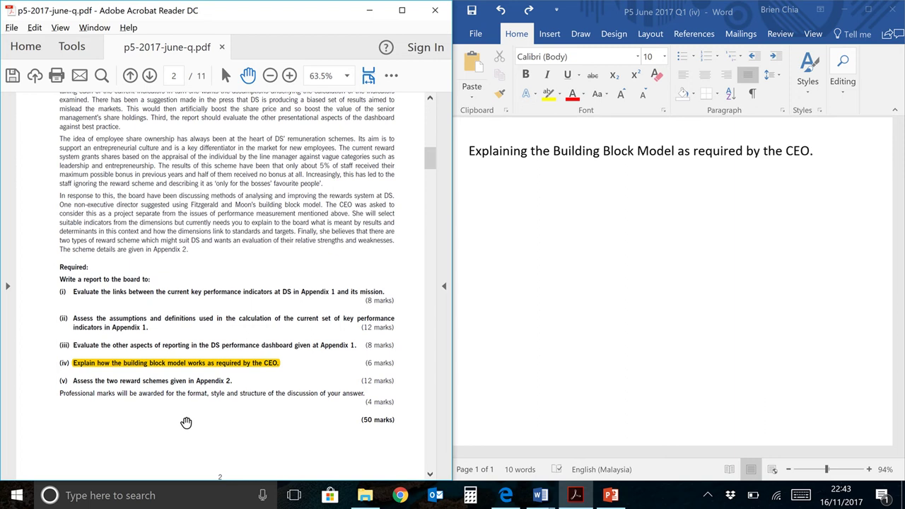
# - Highlight the Fitzgerald and Moon building block sentence and the results-and-determinants request in the scenario
pyautogui.click(215, 375)
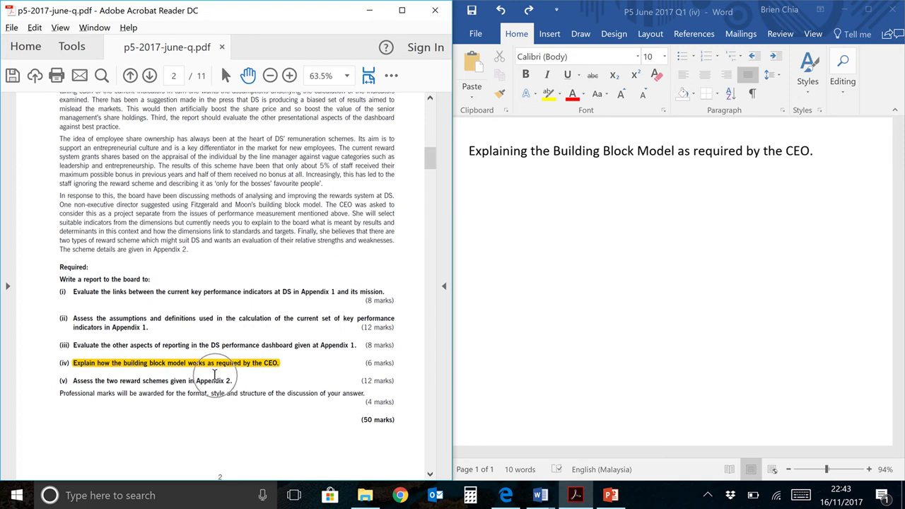
pyautogui.click(285, 367)
pyautogui.scroll(5, 285, 368)
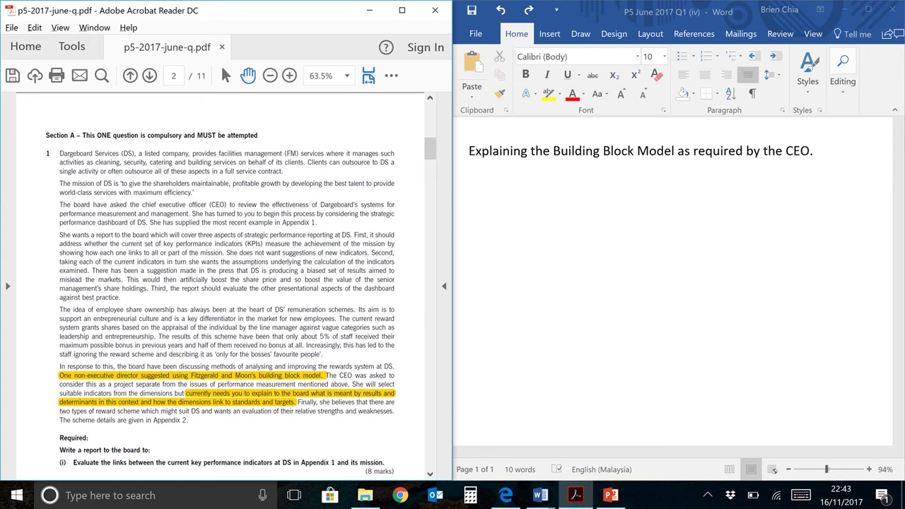
# - Add bullets on results and determinants and on dimensions linking to standards and targets, with Results and Dimensions sub-points
pyautogui.click(468, 188)
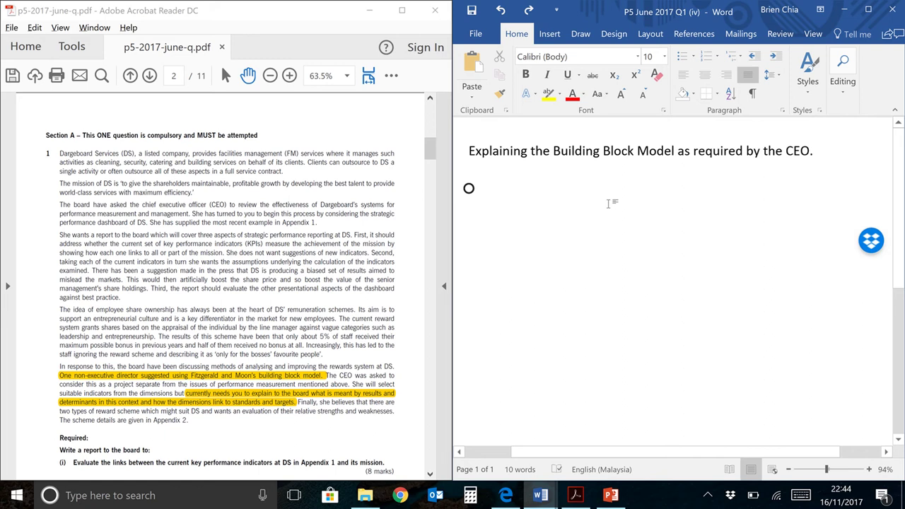
pyautogui.write('Explain what is meant by results and determinants')
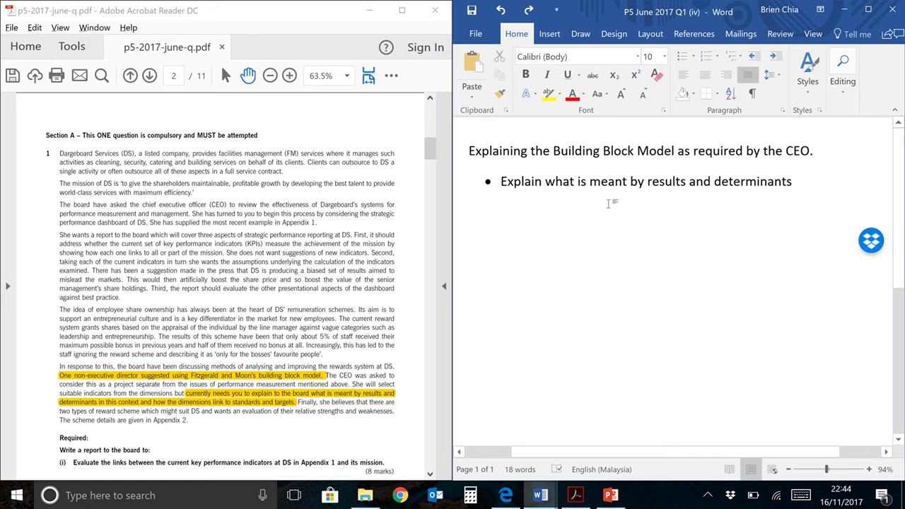
pyautogui.write('How Dimensions link to standards and targets')
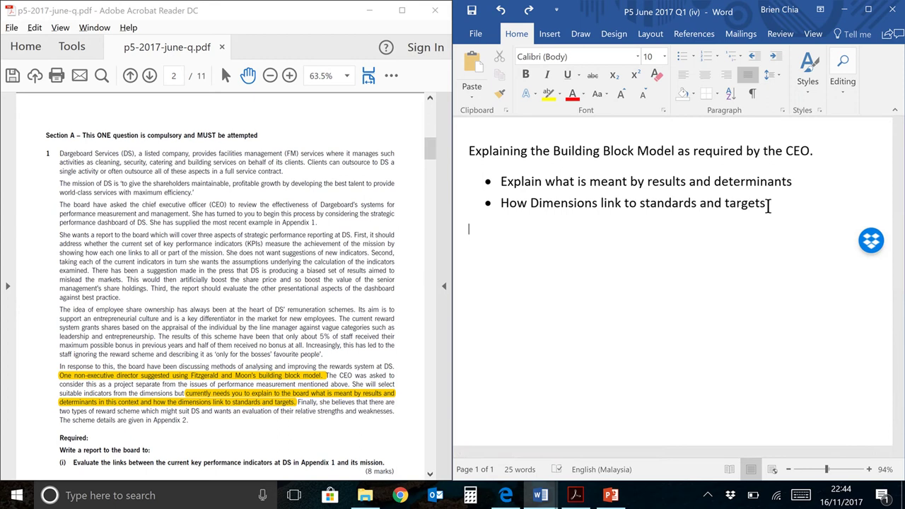
pyautogui.hotkey('ctrl', 'y')
pyautogui.hotkey('ctrl', 'y')
pyautogui.hotkey('ctrl', 'y')
pyautogui.hotkey('ctrl', 'y')
pyautogui.hotkey('ctrl', 'y')
pyautogui.hotkey('ctrl', 'y')
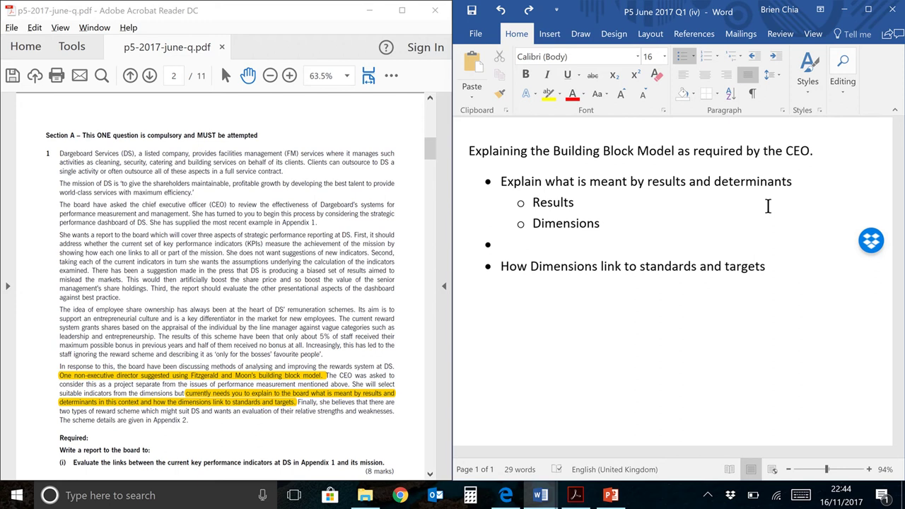
# - Remove the blank bullet and add an indented sub-point under Results defining it as the outcome of management decisions and actions
pyautogui.press('Delete')
pyautogui.click(767, 206)
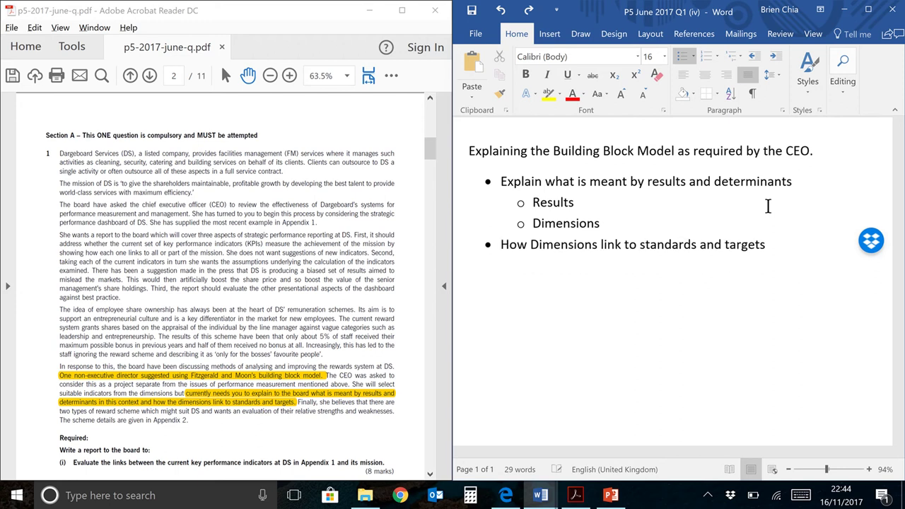
pyautogui.press('Return')
pyautogui.write('The outcome of decisions and actions taken by management')
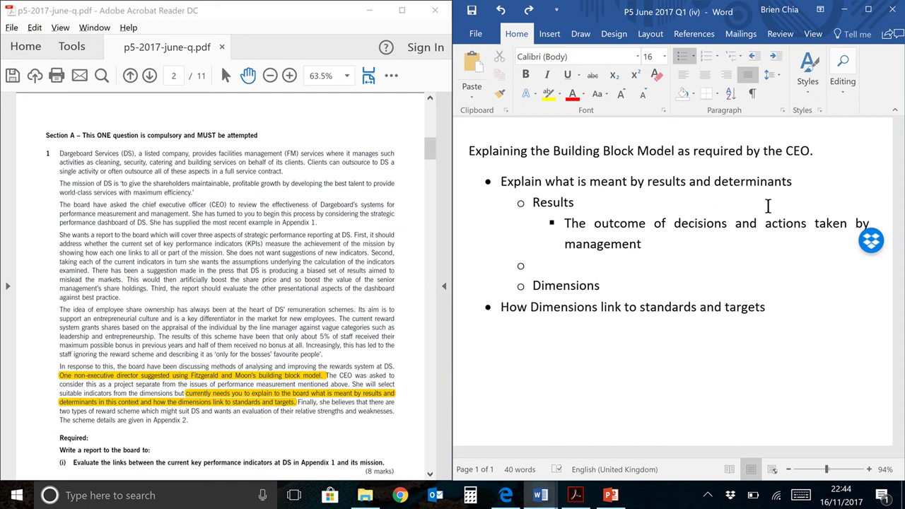
# - Add 'Drivers of future success (results)' indented under Dimensions and delete the leftover empty bullets
pyautogui.press('Delete')
pyautogui.press('End')
pyautogui.press('Return')
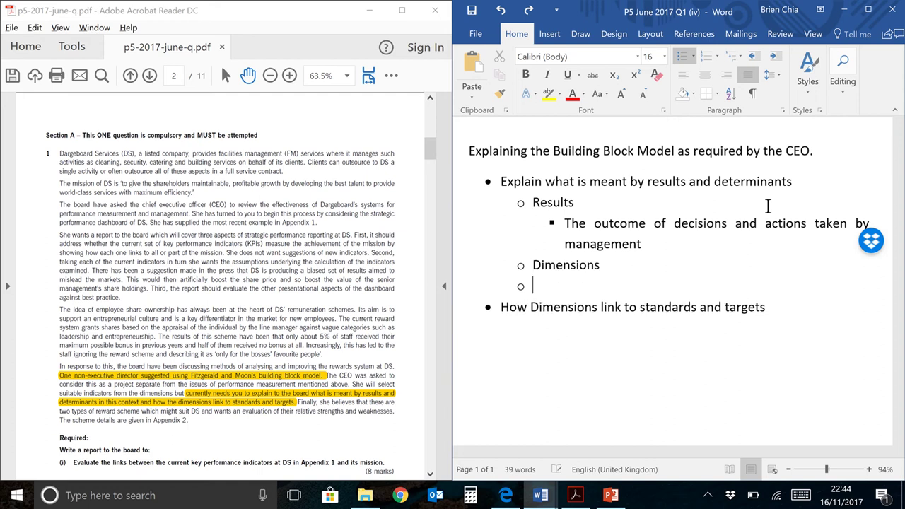
pyautogui.press('Tab')
pyautogui.write('Drivers of future success (results)')
pyautogui.press('Return')
pyautogui.hotkey('shift', 'Tab')
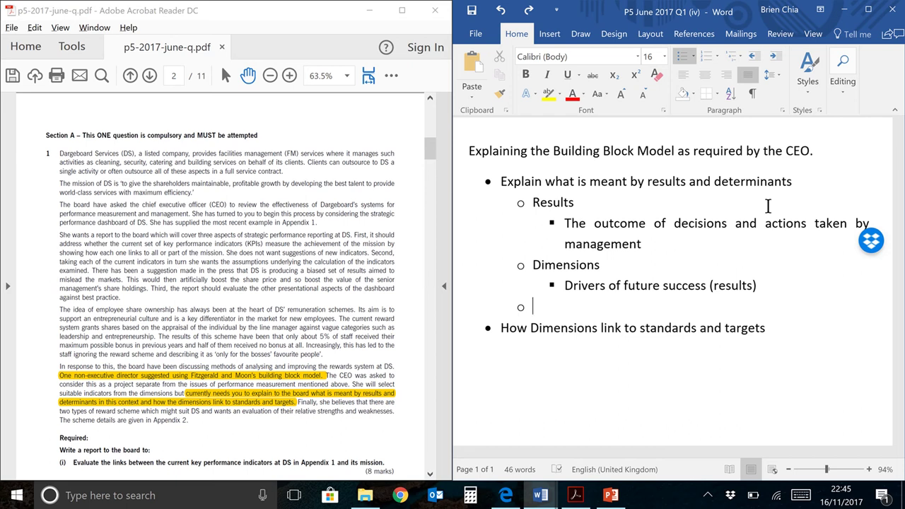
pyautogui.press('Delete')
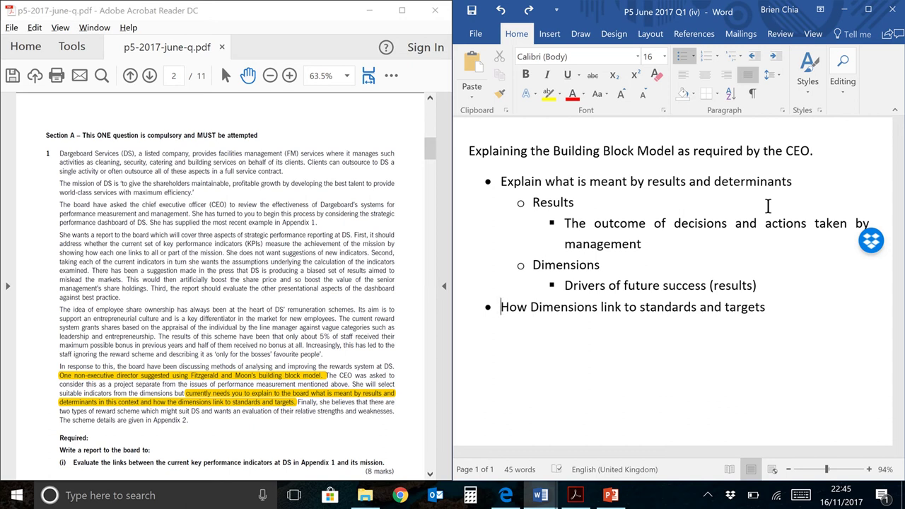
# - Under the standards bullet, state that standards and targets are set per dimension at the appropriate performance level
pyautogui.press('End')
pyautogui.press('Return')
pyautogui.write('Standards and targets are set for each dimension, according to the appropriate level of performance.')
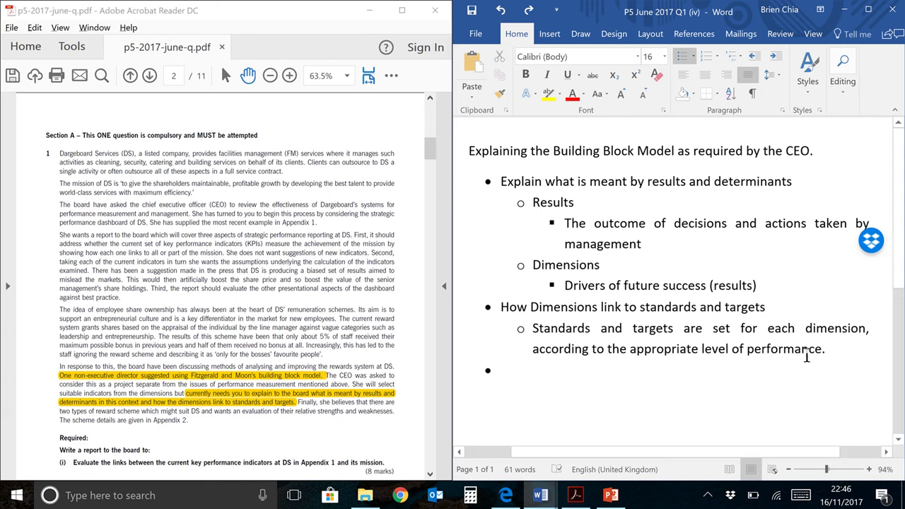
# - List 'Ownership', 'Achievable' and 'Equity' as separate sub-points under the standards-and-targets bullet
pyautogui.press('Tab')
pyautogui.write('Ownership')
pyautogui.press('Return')
pyautogui.hotkey('shift', 'Tab')
pyautogui.press('Tab')
pyautogui.write('Achievable')
pyautogui.press('Return')
pyautogui.hotkey('shift', 'Tab')
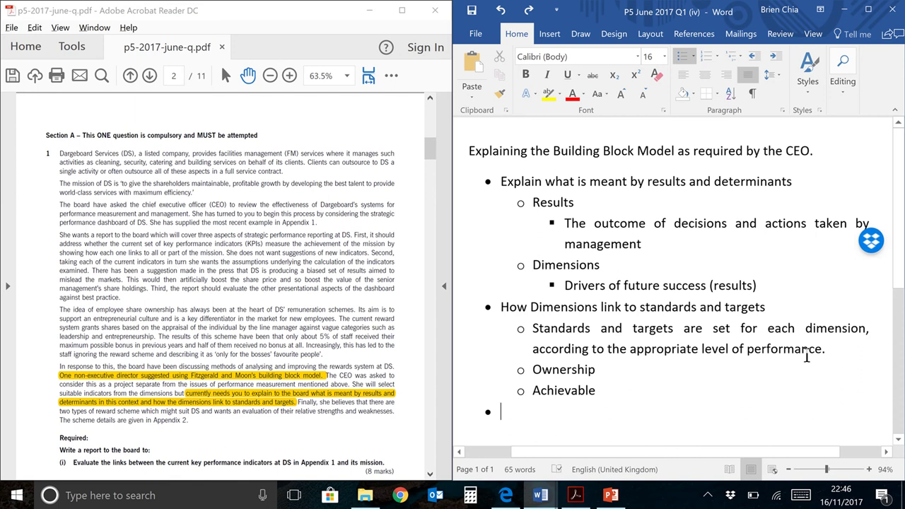
pyautogui.press('Tab')
pyautogui.write('Equity')
pyautogui.press('Return')
pyautogui.hotkey('shift', 'Tab')
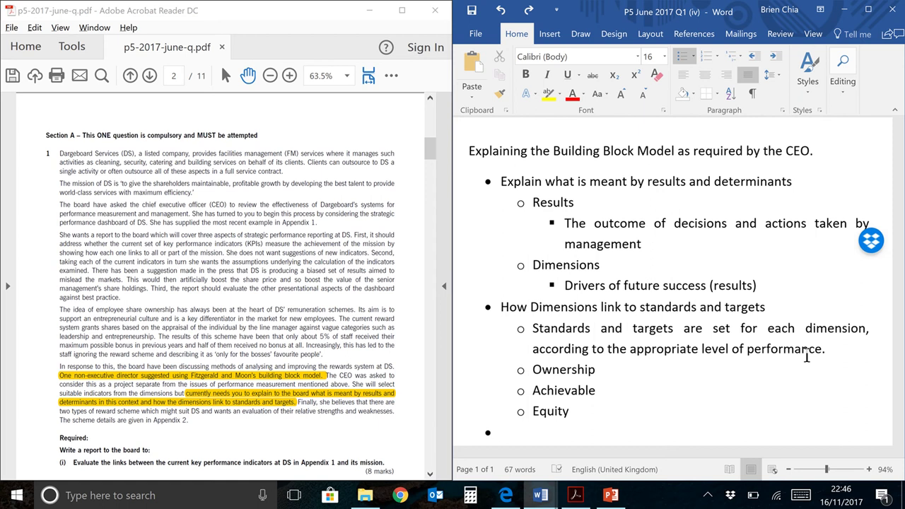
# - Add a level-3 point under Ownership: employees would need to take ownership of standards set and be held responsible
pyautogui.press('Up')
pyautogui.press('Up')
pyautogui.press('Up')
pyautogui.press('End')
pyautogui.press('Return')
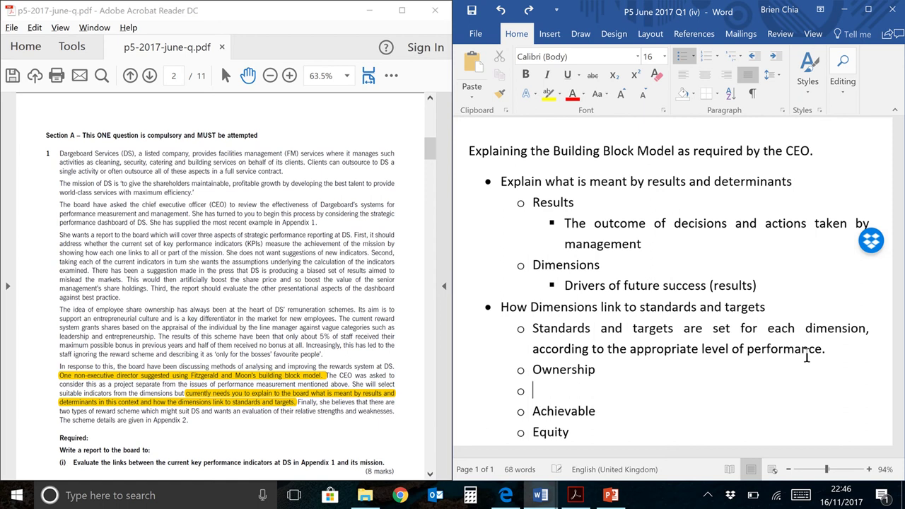
pyautogui.press('Tab')
pyautogui.write('Employees would need to take ownership of standards set (they are to be held responsible)')
pyautogui.press('Return')
pyautogui.hotkey('shift', 'Tab')
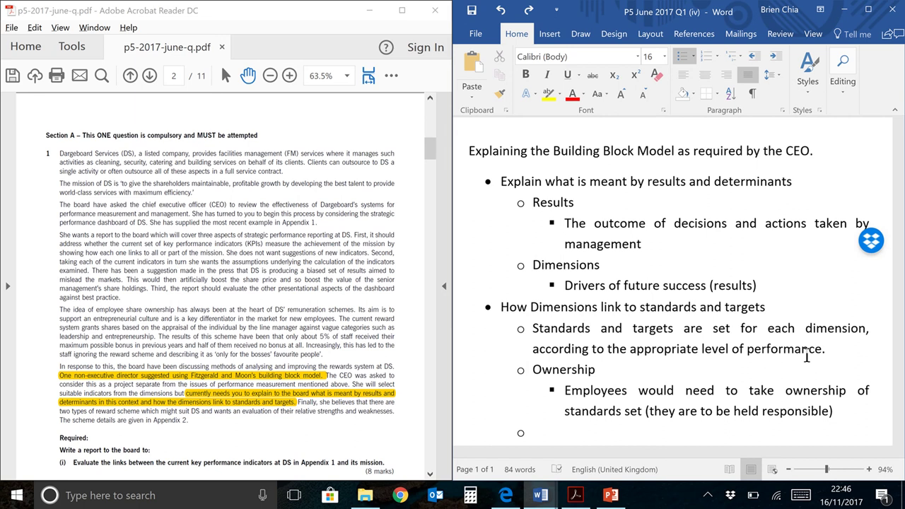
# - Under Achievable, note targets shouldn't seem impossible, for motivation, and should be benchmarked to a fair comparator
pyautogui.write('Achievable Equity')
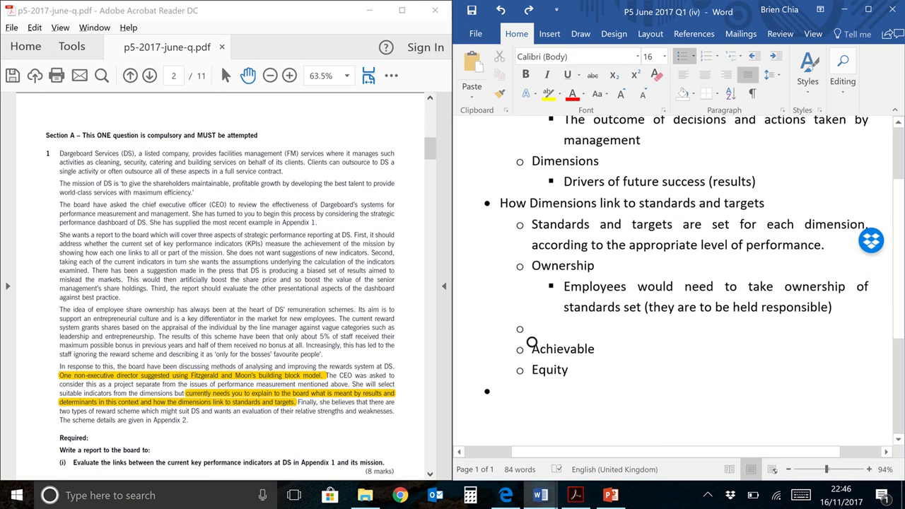
pyautogui.press('Delete')
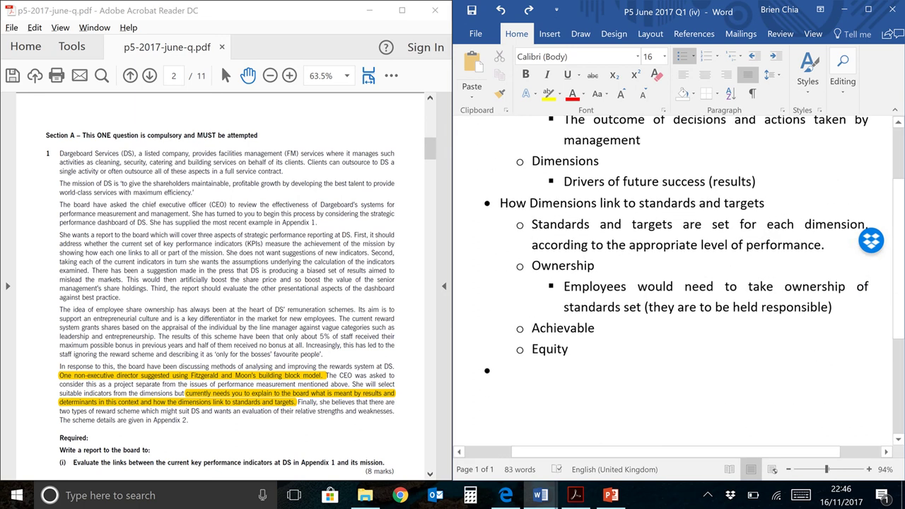
pyautogui.press('End')
pyautogui.press('Return')
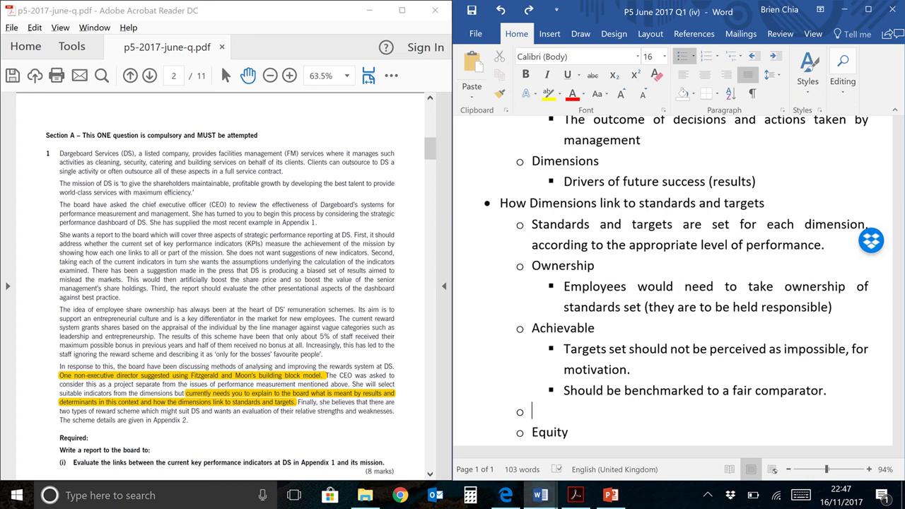
# - Add the level-3 point 'Standards would be applied fairly and transparently across the entity.' under Equity
pyautogui.press('Delete')
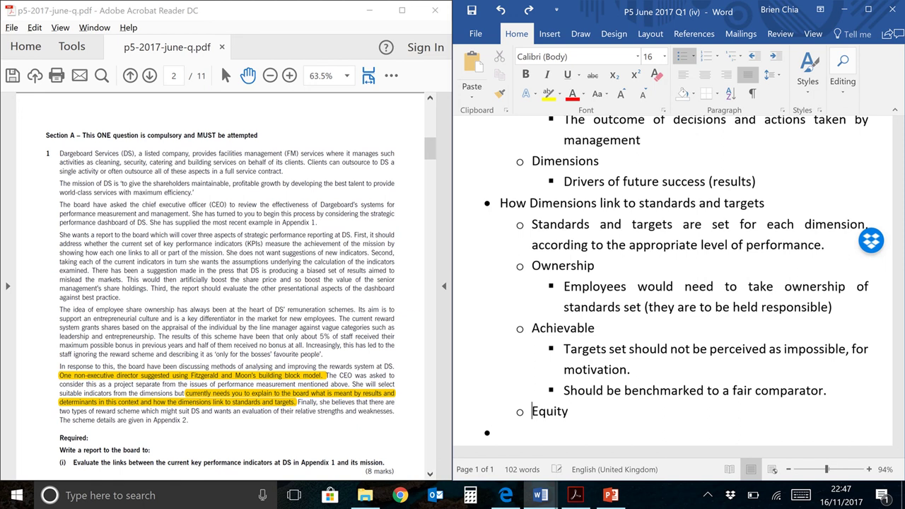
pyautogui.press('Down')
pyautogui.press('Tab')
pyautogui.press('Tab')
pyautogui.write('Standards would be applied fairly and transparently across the entity.')
pyautogui.press('Return')
pyautogui.hotkey('shift', 'Tab')
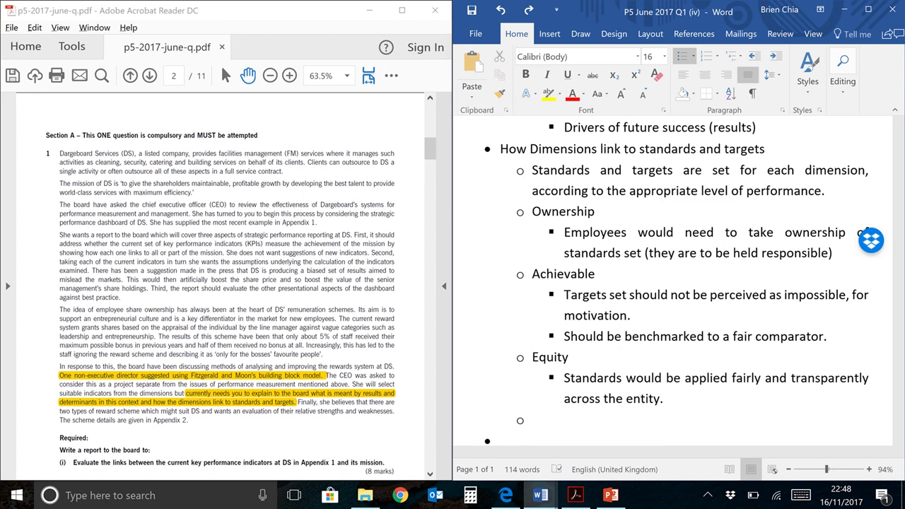
# - Remove the last empty bullet and add the 'In conclusion…' paragraph on standards indicating determinants of desired results
pyautogui.press('BackSpace')
pyautogui.press('BackSpace')
pyautogui.write('In conclusion, the standards and targets set should indicate, when achieved, the determinants that drive desired results.')
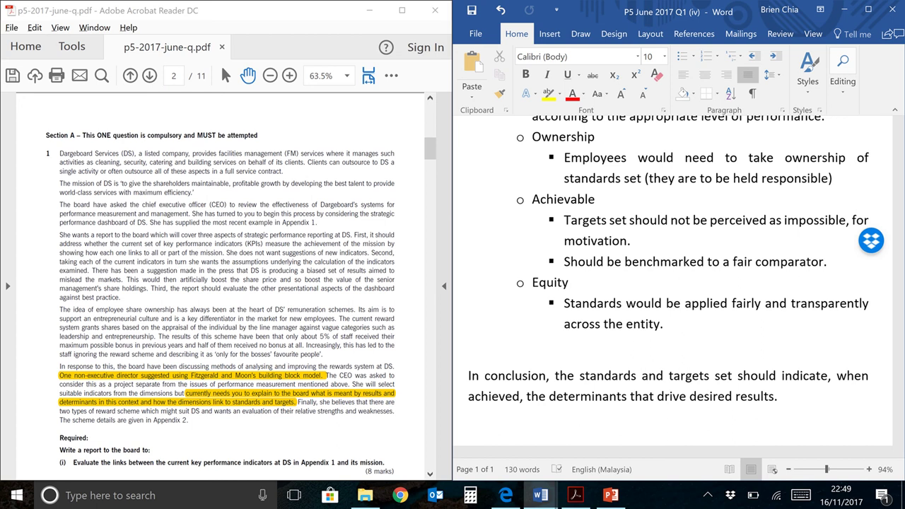
pyautogui.scroll(5, 806, 355)
pyautogui.scroll(3, 806, 355)
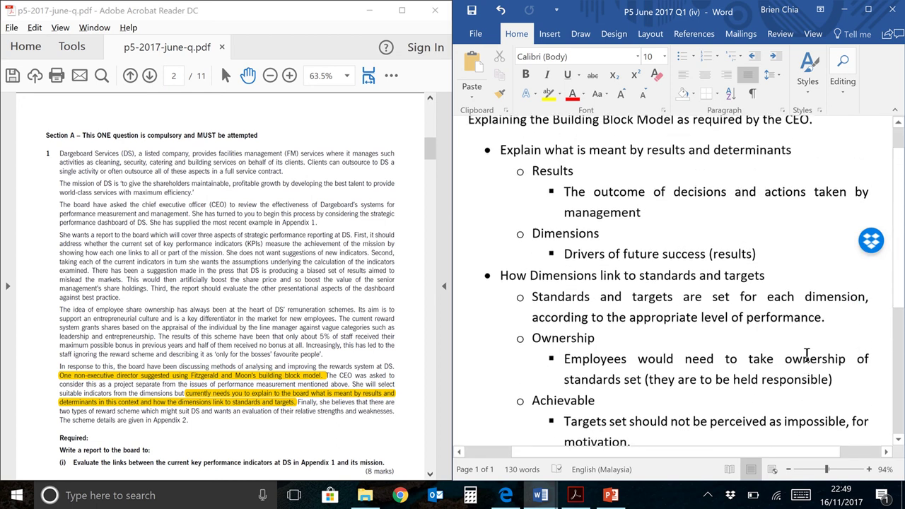